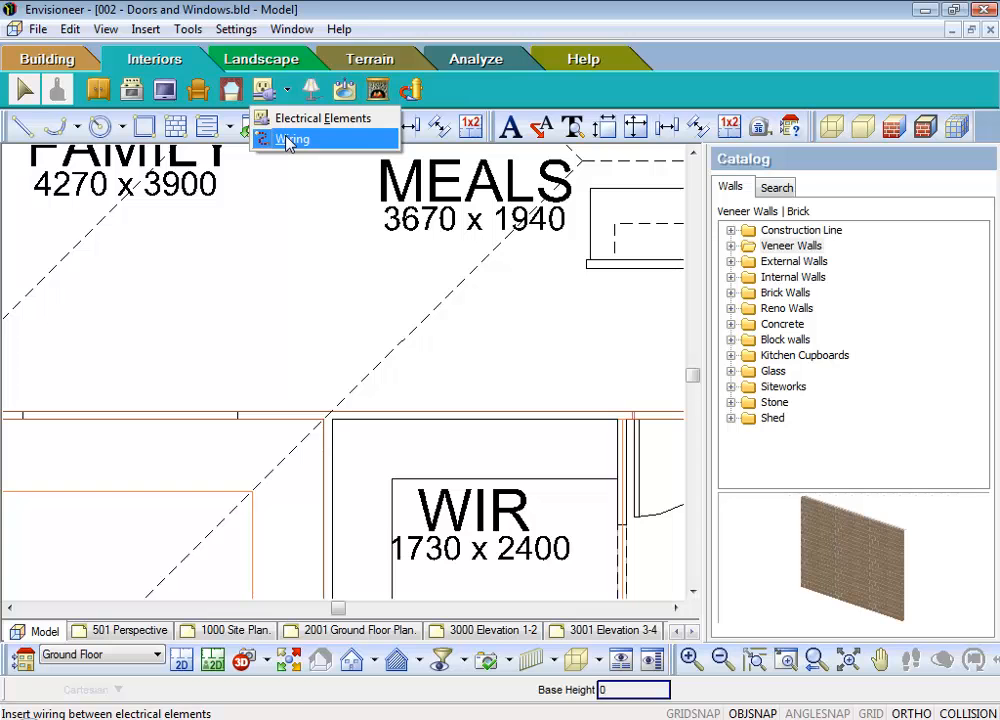
# - Start inserting electrical elements with the Single GPO 300 outlet and review its properties, cancelling without changes
pyautogui.click(303, 128)
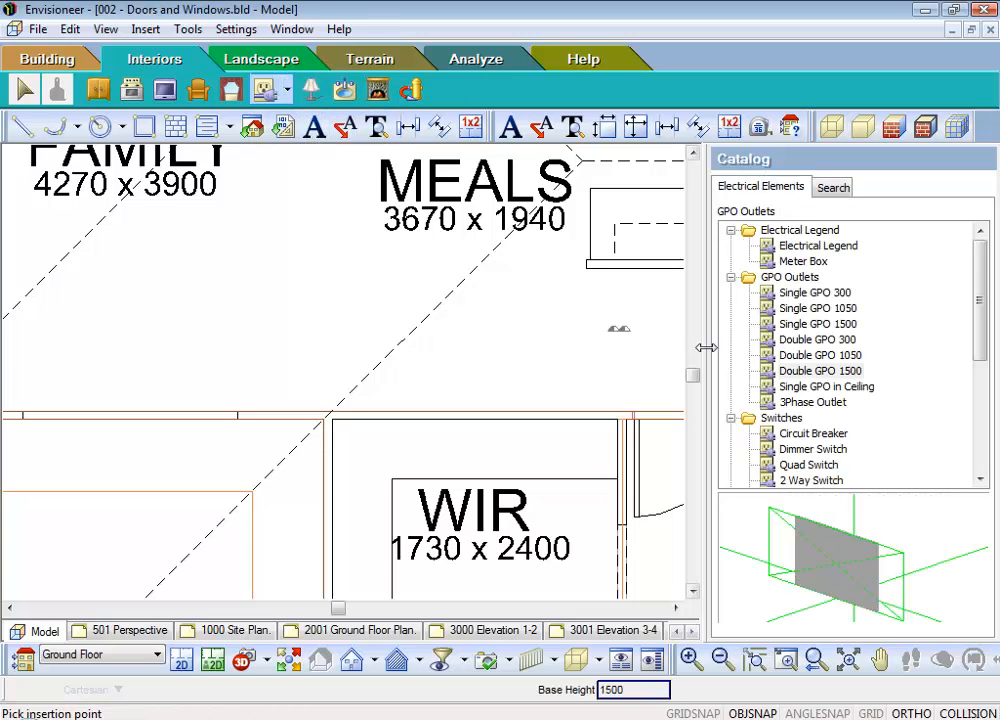
pyautogui.click(797, 293)
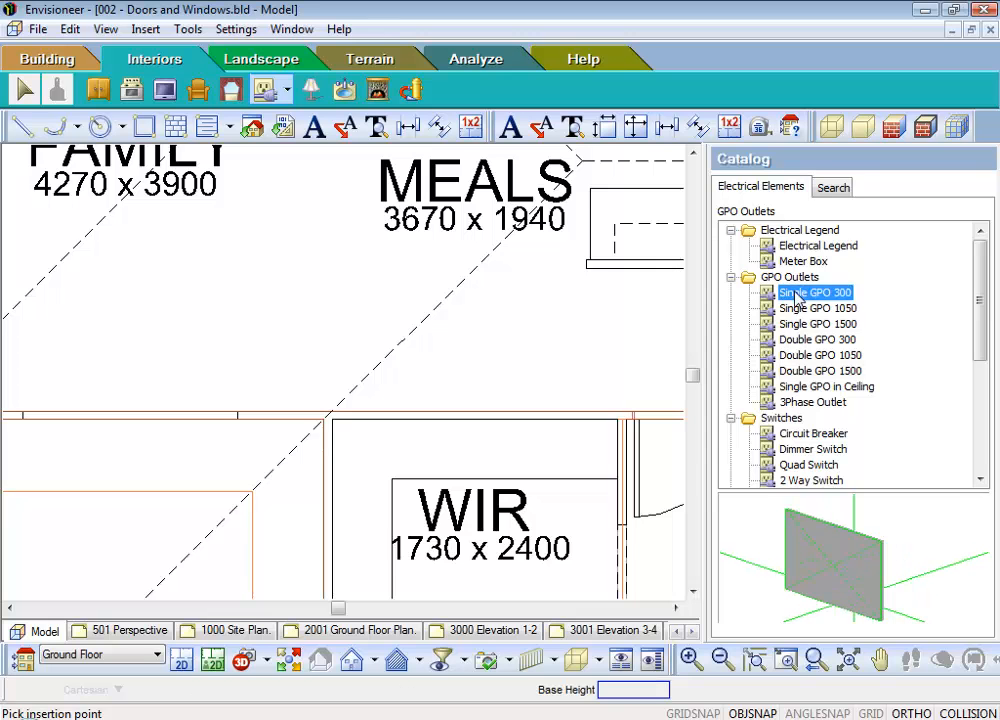
pyautogui.rightClick(797, 296)
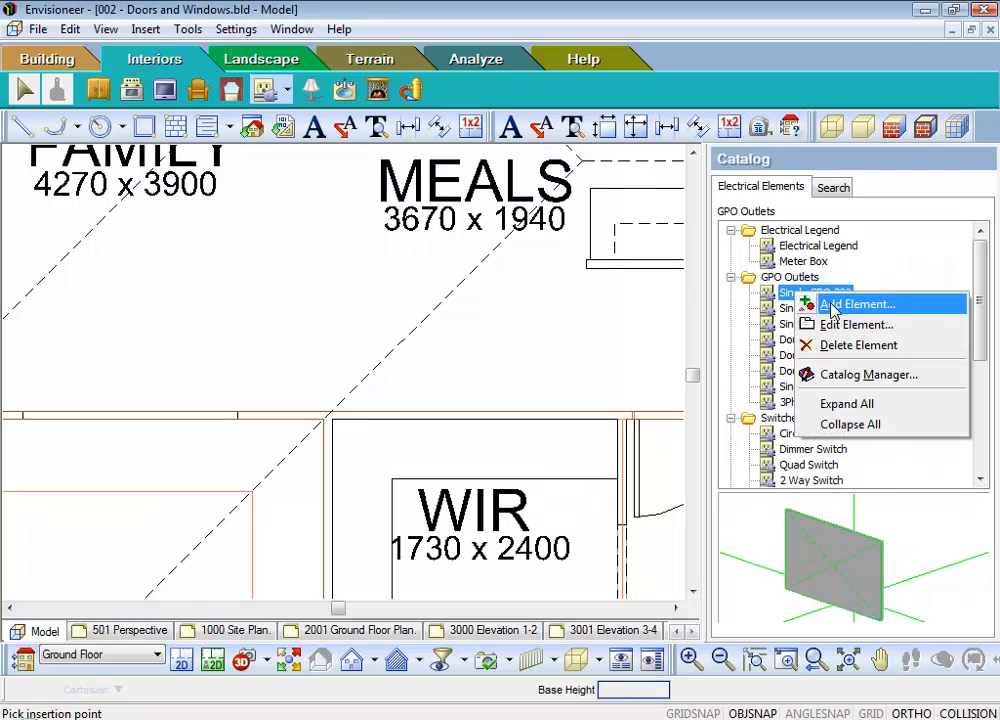
pyautogui.click(830, 325)
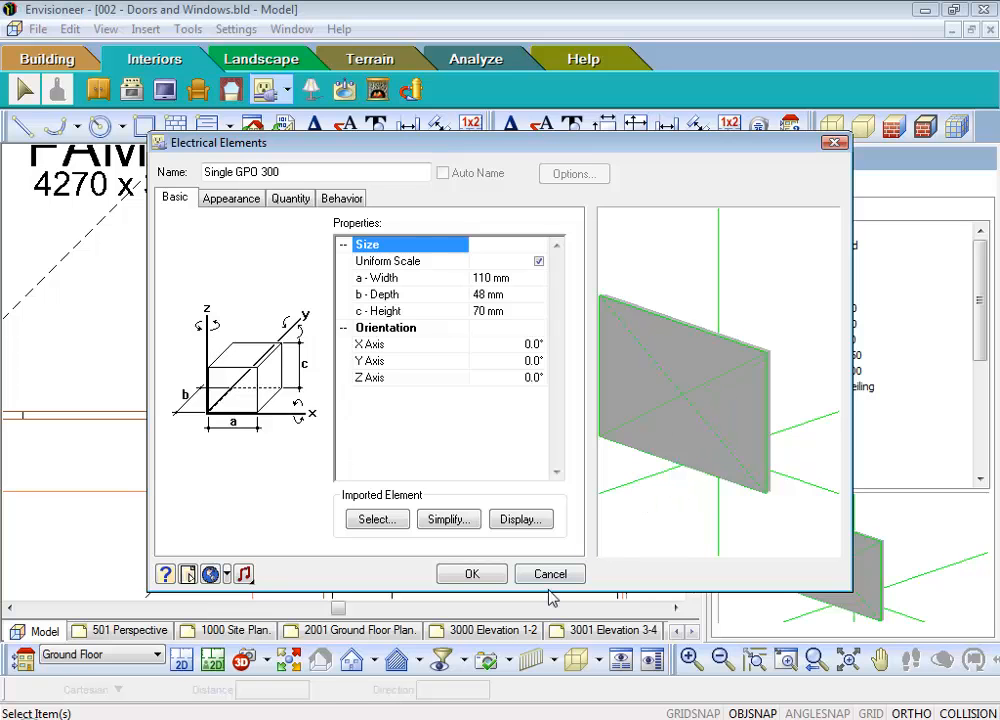
pyautogui.click(550, 575)
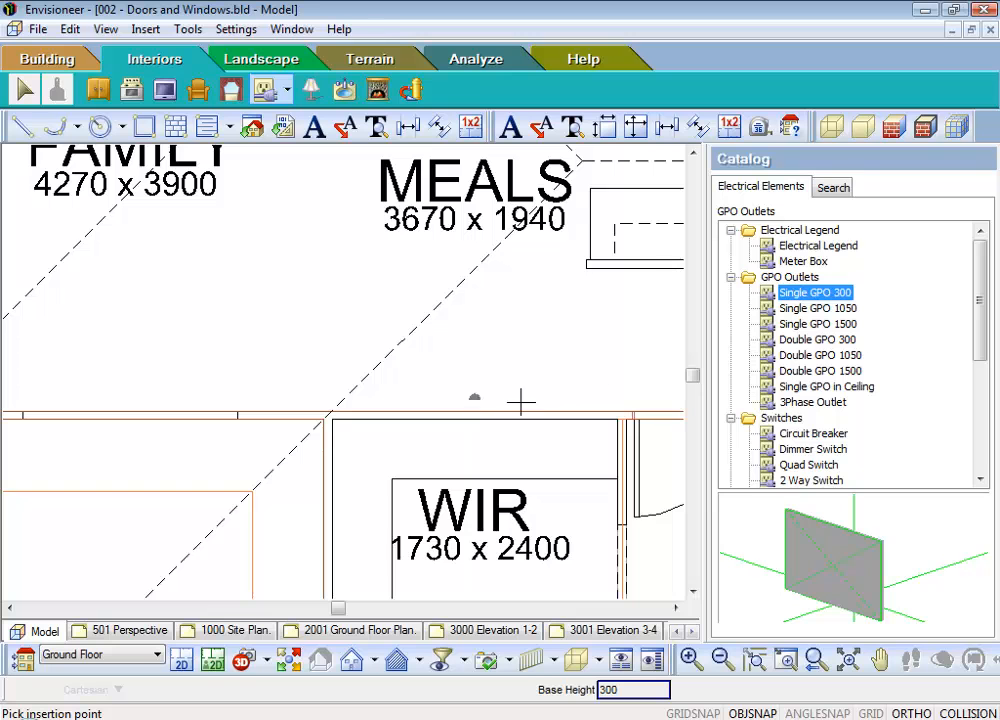
# - Place one Single GPO 300 and one Double GPO 300 along the wall between the Meals area and the WIR
pyautogui.scroll(3, 489, 430)
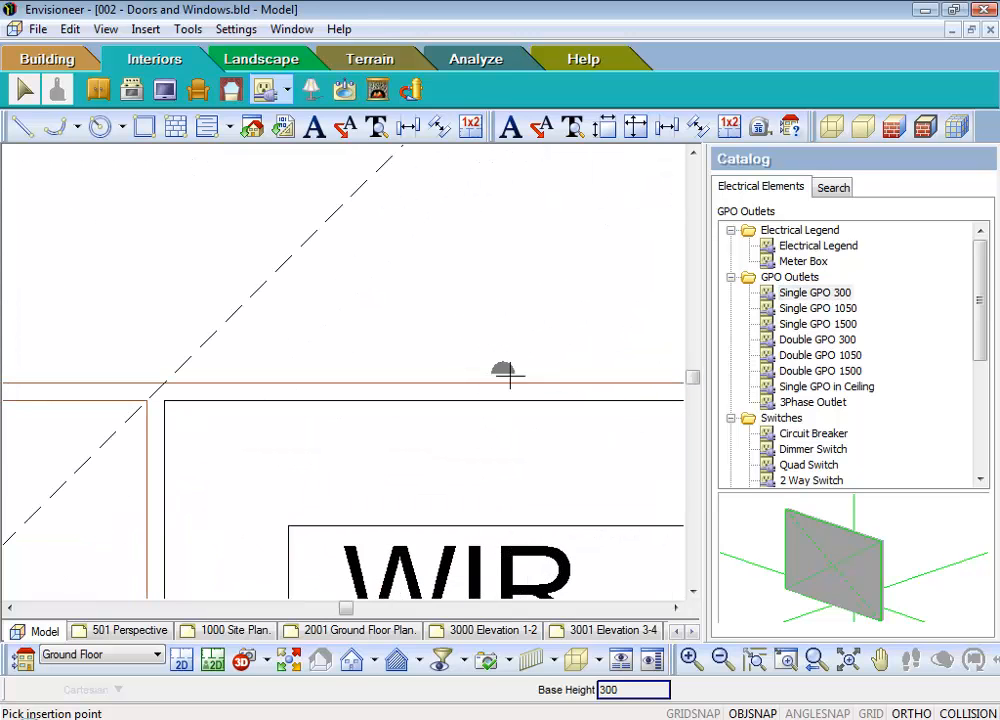
pyautogui.click(512, 377)
pyautogui.click(806, 341)
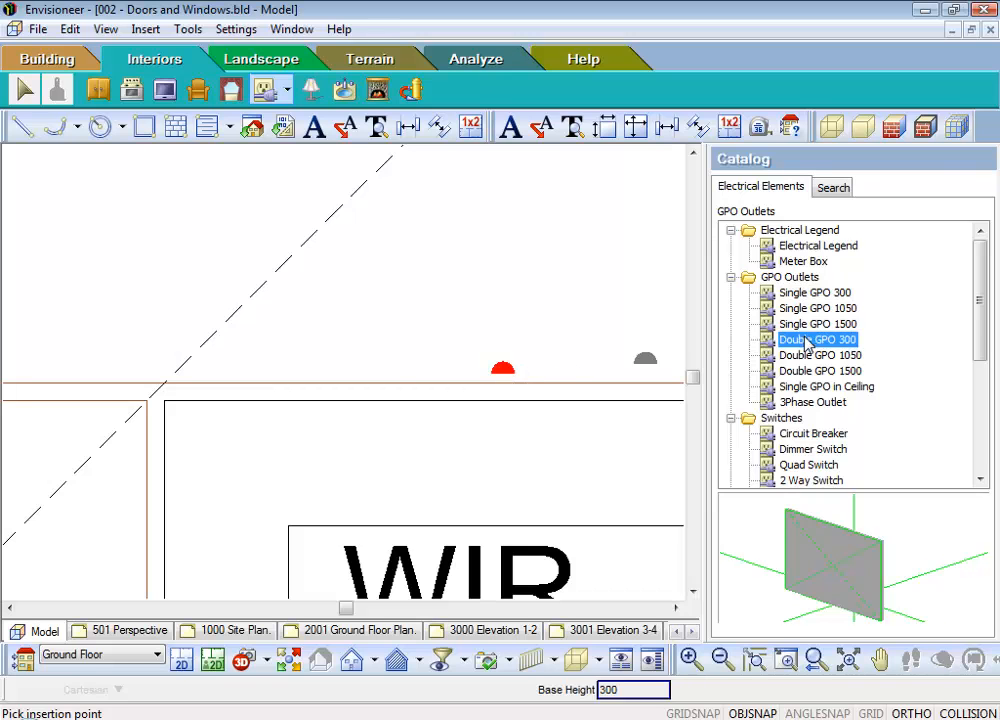
pyautogui.click(343, 375)
pyautogui.rightClick(408, 318)
pyautogui.click(455, 334)
# - Move the single outlet closer to the wall face, in line with the double outlet
pyautogui.scroll(-6, 460, 334)
pyautogui.moveTo(468, 398); pyautogui.dragTo(557, 534, button='middle')
pyautogui.scroll(1, 556, 532)
pyautogui.scroll(6, 576, 509)
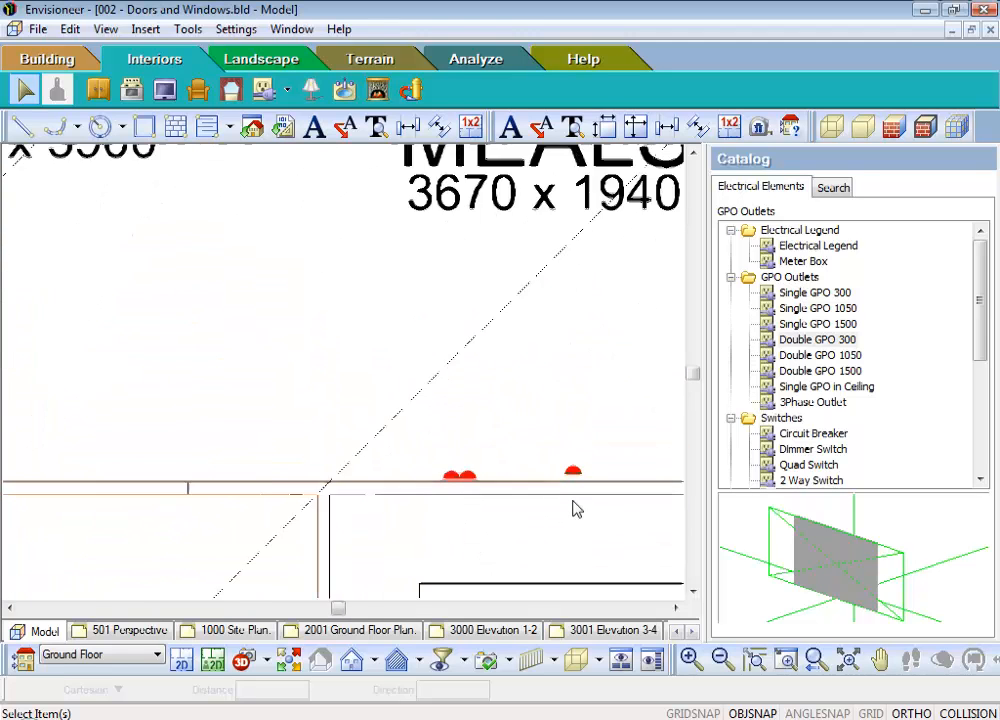
pyautogui.click(590, 440)
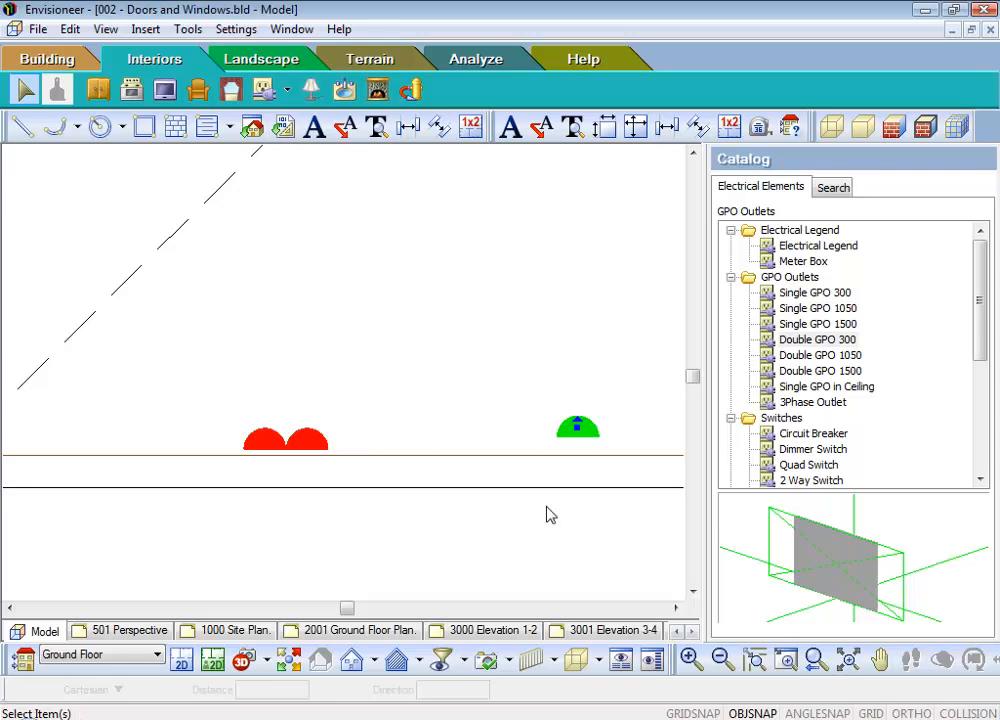
pyautogui.moveTo(577, 428); pyautogui.dragTo(586, 440)
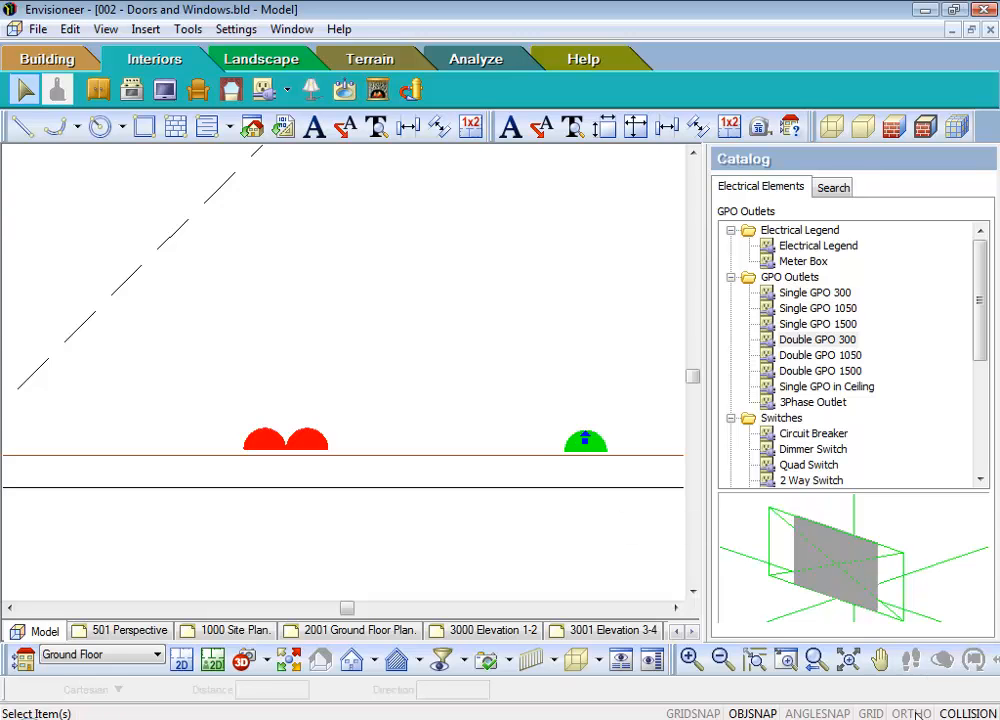
# - Choose Ceiling Fixture 1 from the interior ceiling lights and set the view filter to display all elements on all locations
pyautogui.scroll(-3, 590, 345)
pyautogui.scroll(-4, 597, 361)
pyautogui.moveTo(598, 337); pyautogui.dragTo(507, 507, button='middle')
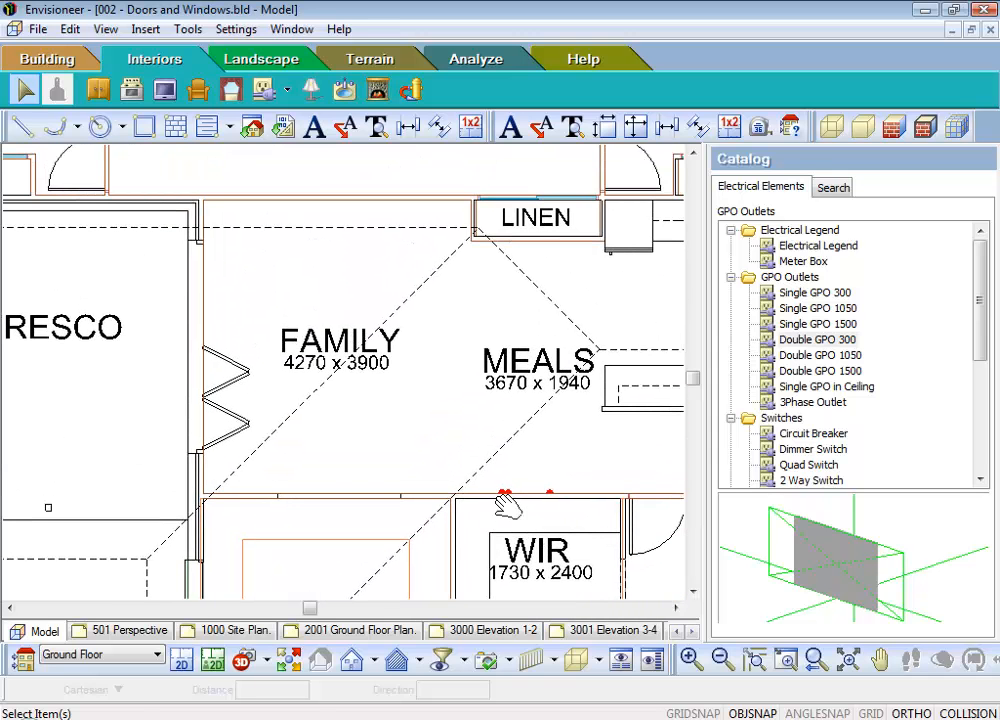
pyautogui.click(311, 91)
pyautogui.click(816, 262)
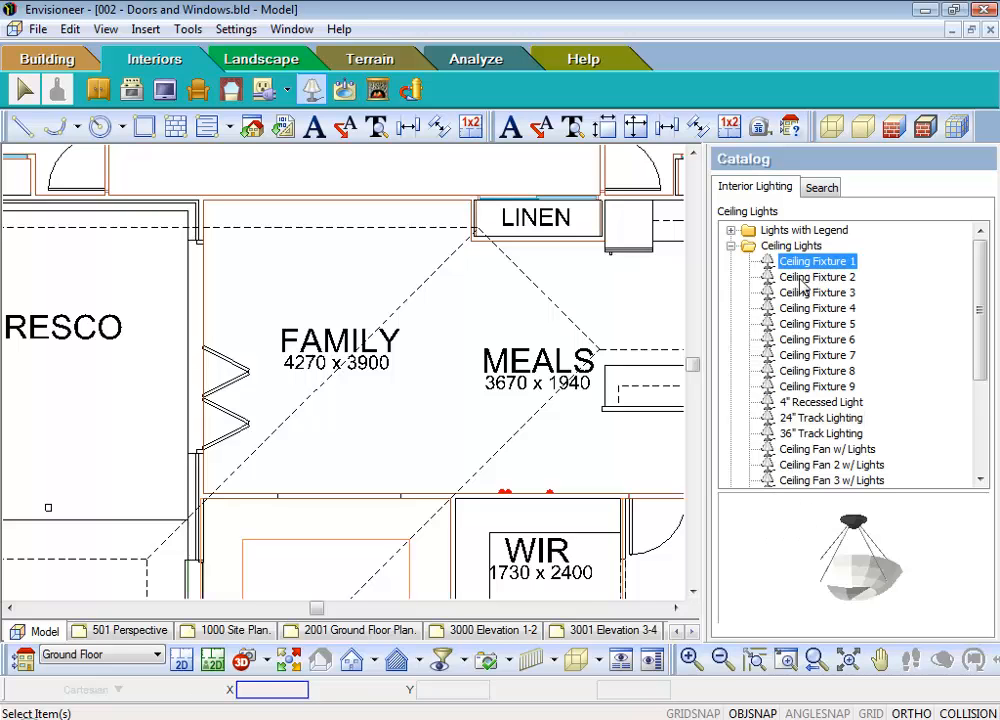
pyautogui.click(441, 658)
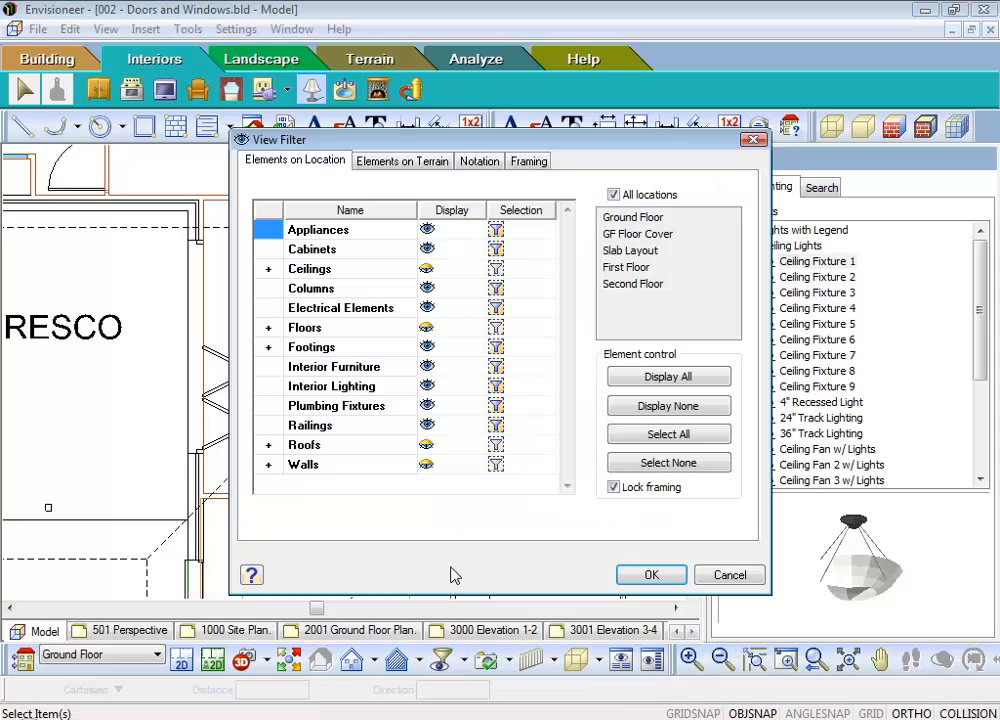
pyautogui.click(683, 376)
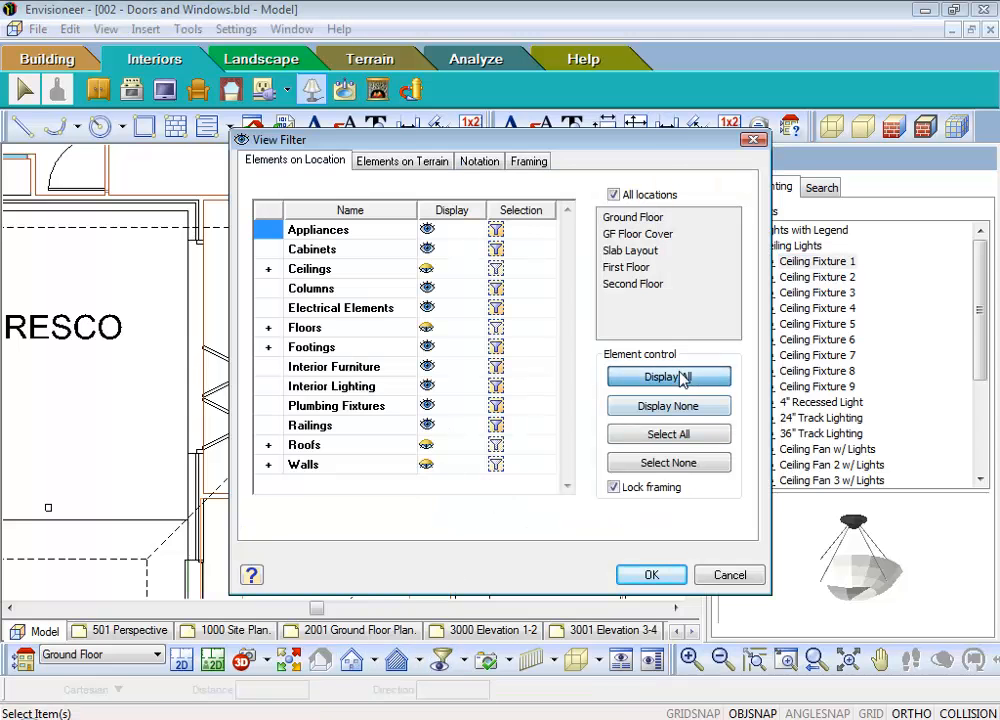
pyautogui.click(651, 575)
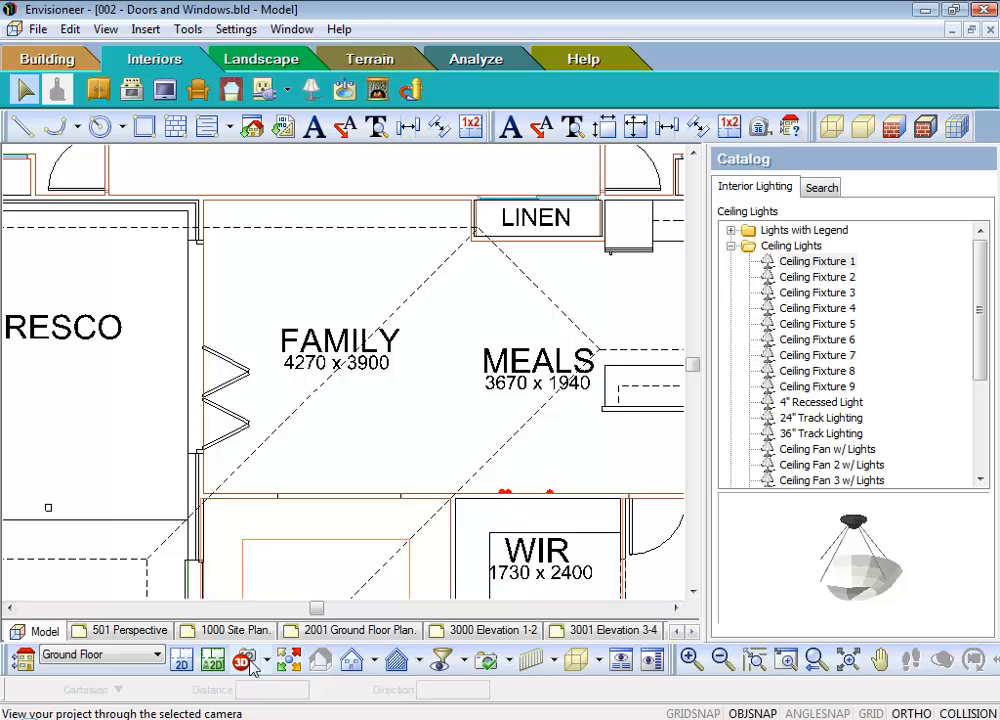
# - Place a new camera in the Meals area near the WIR wall, aimed diagonally into the Family room
pyautogui.click(288, 661)
pyautogui.click(280, 662)
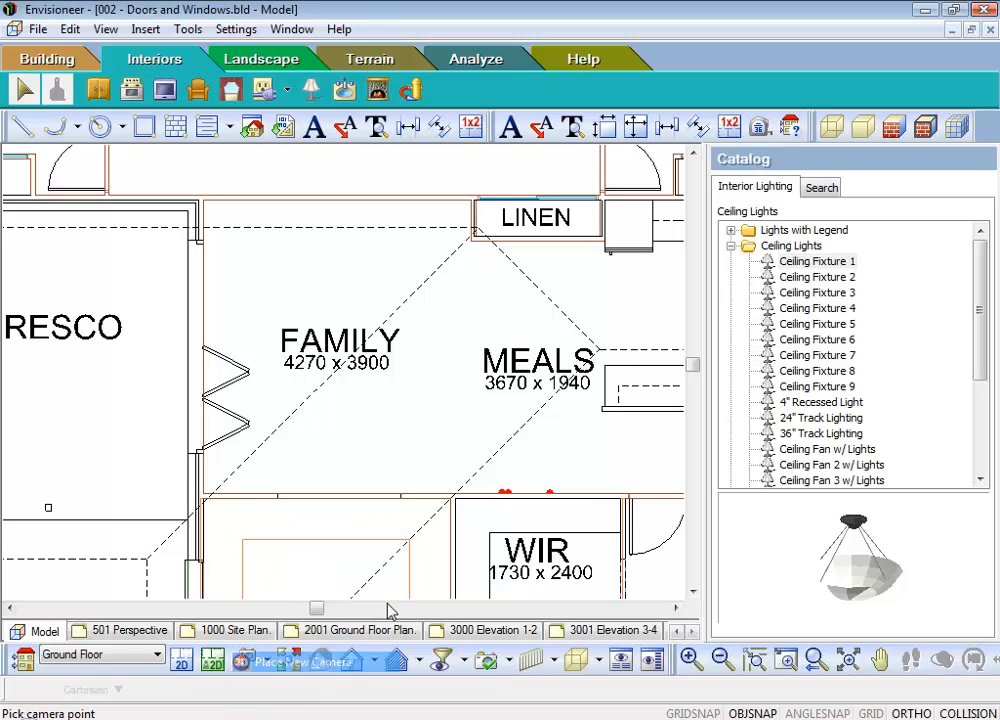
pyautogui.click(600, 463)
pyautogui.click(432, 362)
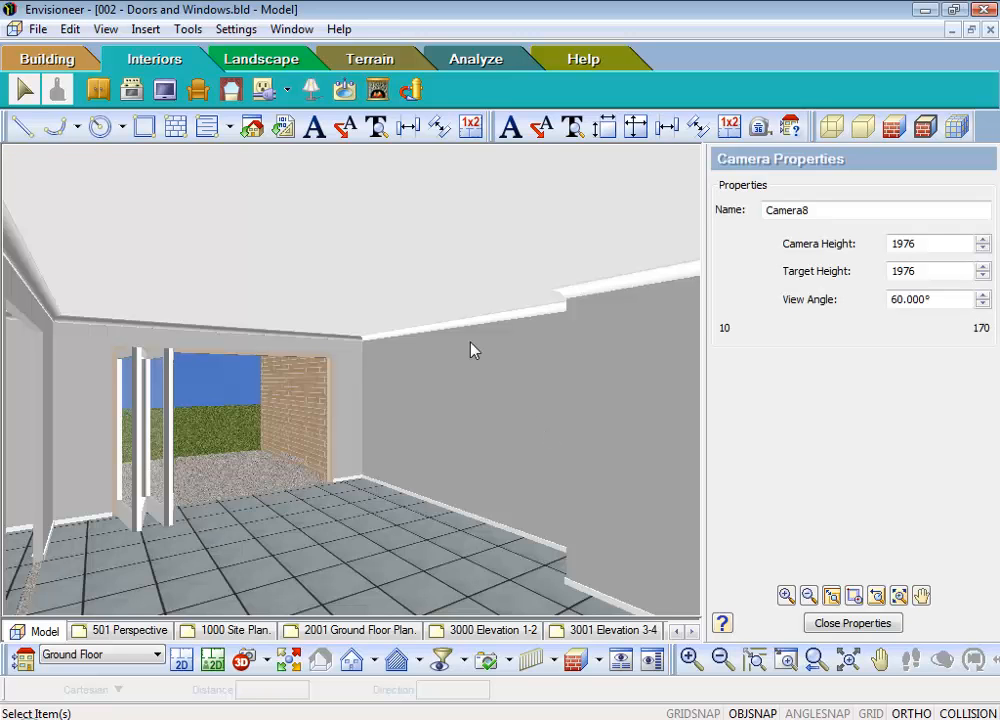
# - Insert a Ceiling Fixture 1 light on the Family room ceiling in the 3D camera view
pyautogui.click(313, 92)
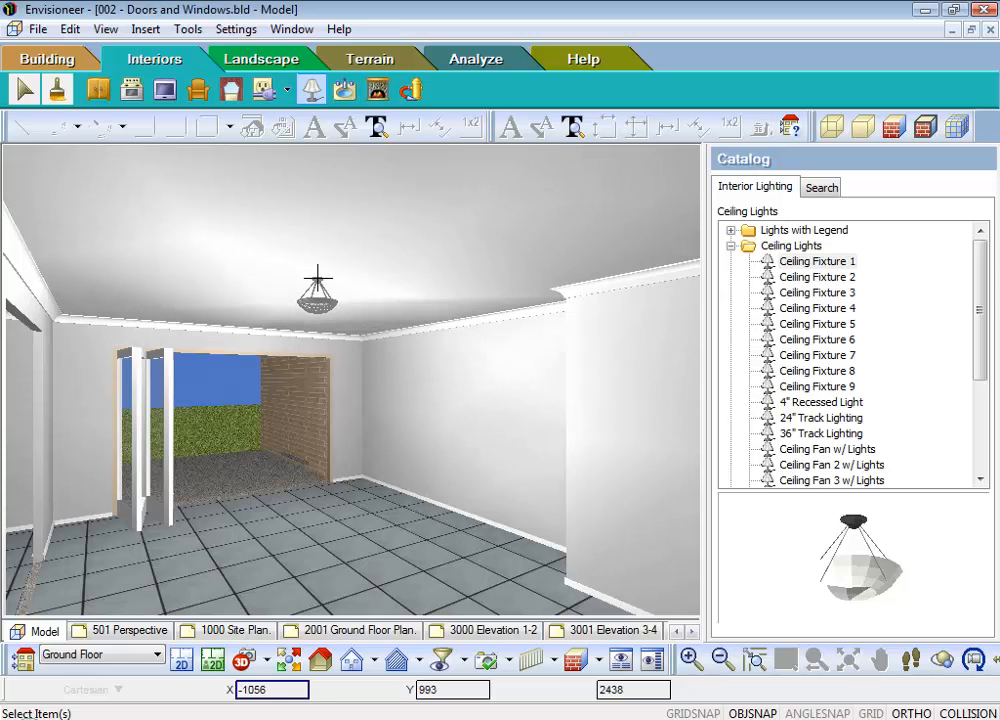
pyautogui.click(318, 280)
pyautogui.rightClick(356, 333)
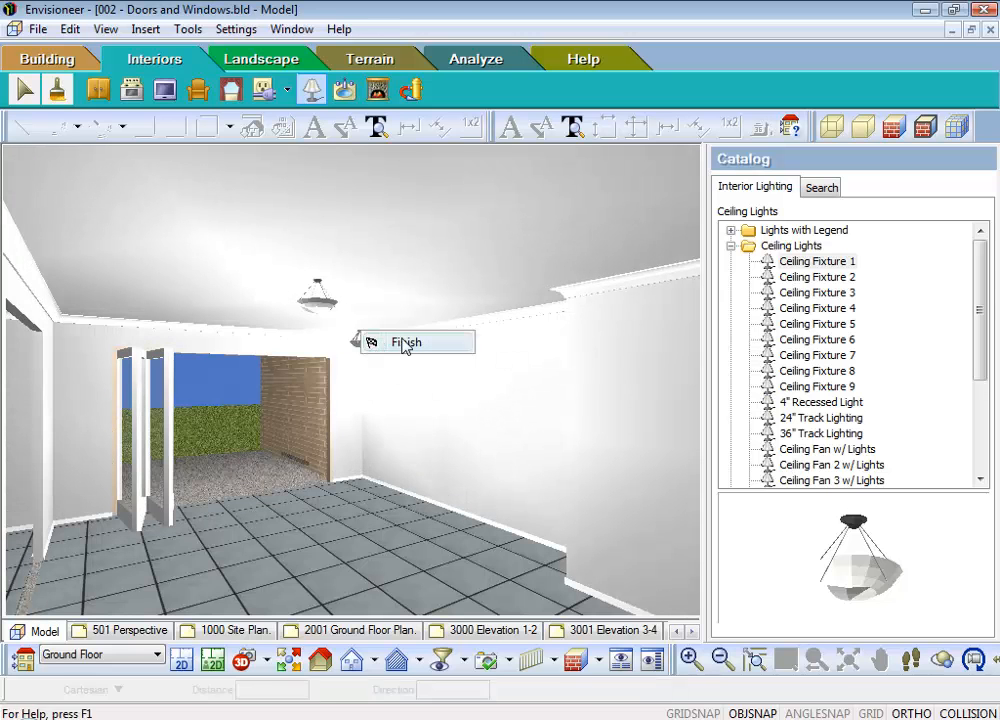
pyautogui.click(404, 343)
# - Open the placed ceiling fixture's properties and examine its basic dimensions and light source settings
pyautogui.click(319, 316)
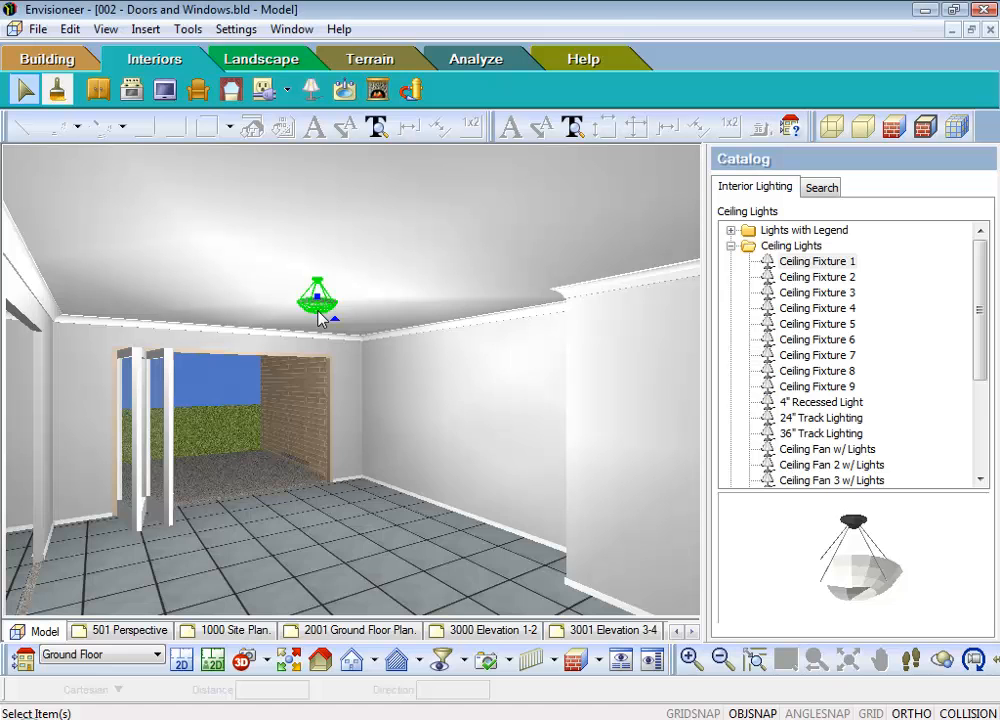
pyautogui.rightClick(319, 316)
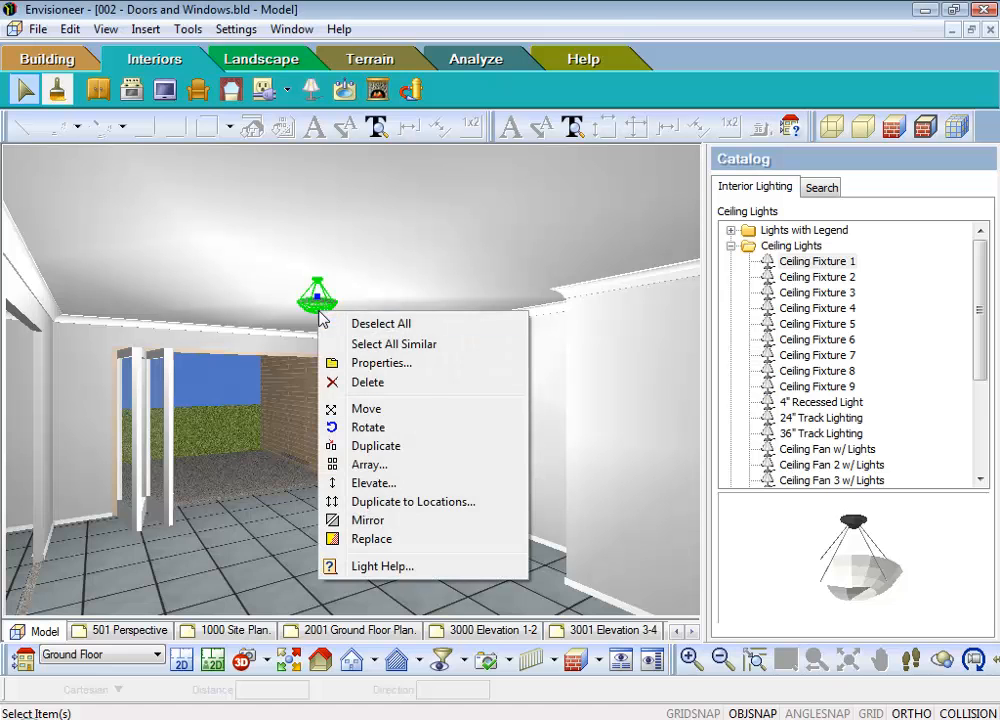
pyautogui.click(375, 365)
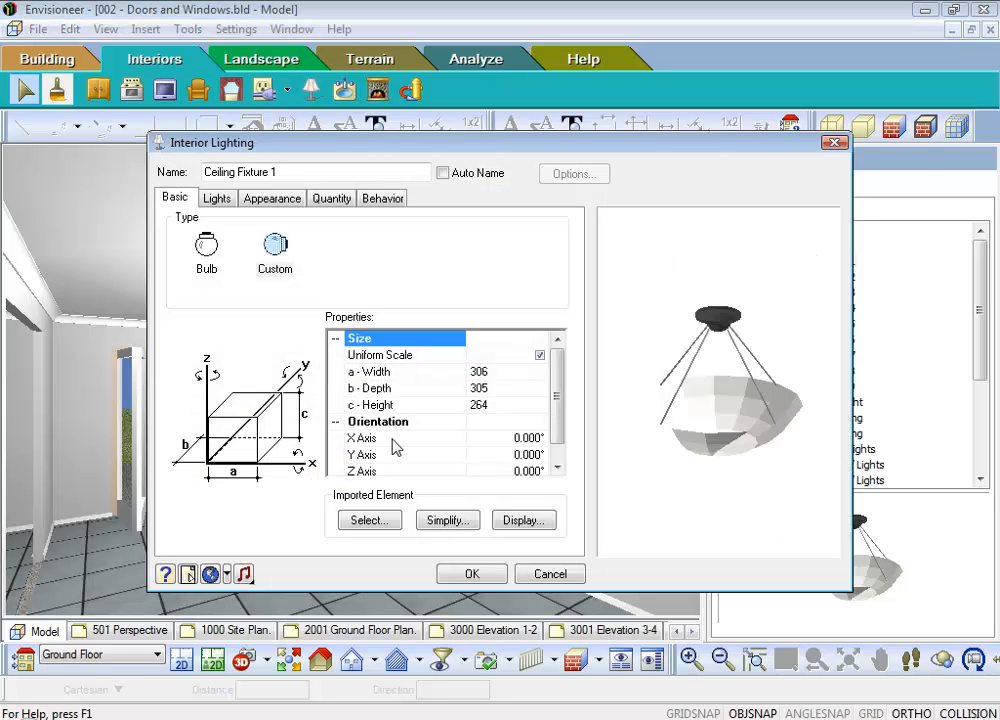
pyautogui.click(219, 199)
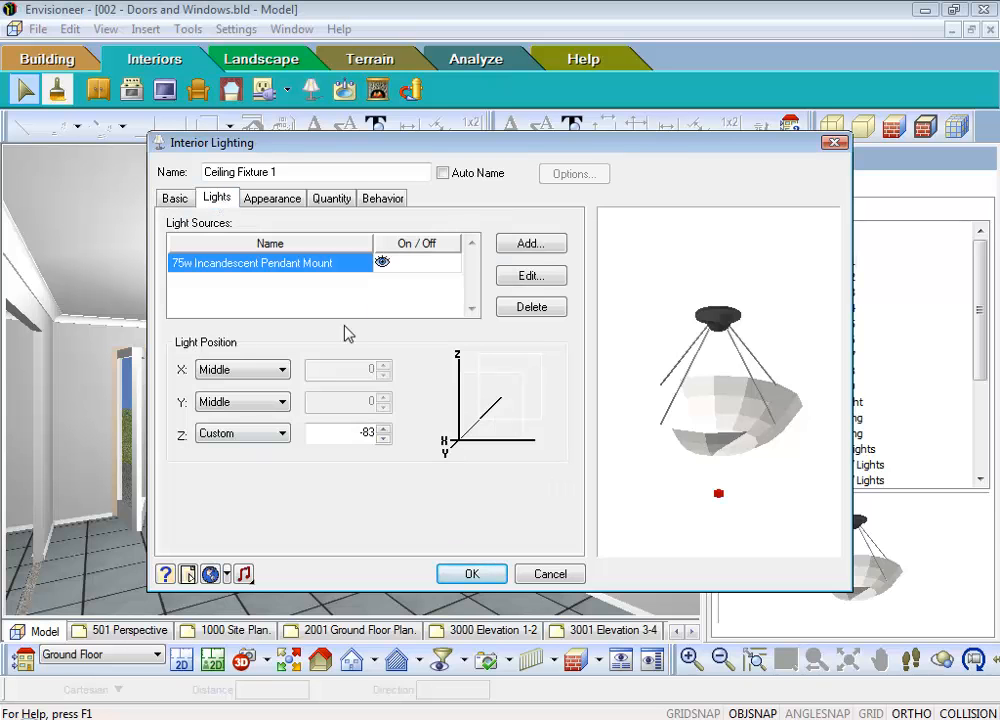
pyautogui.click(382, 262)
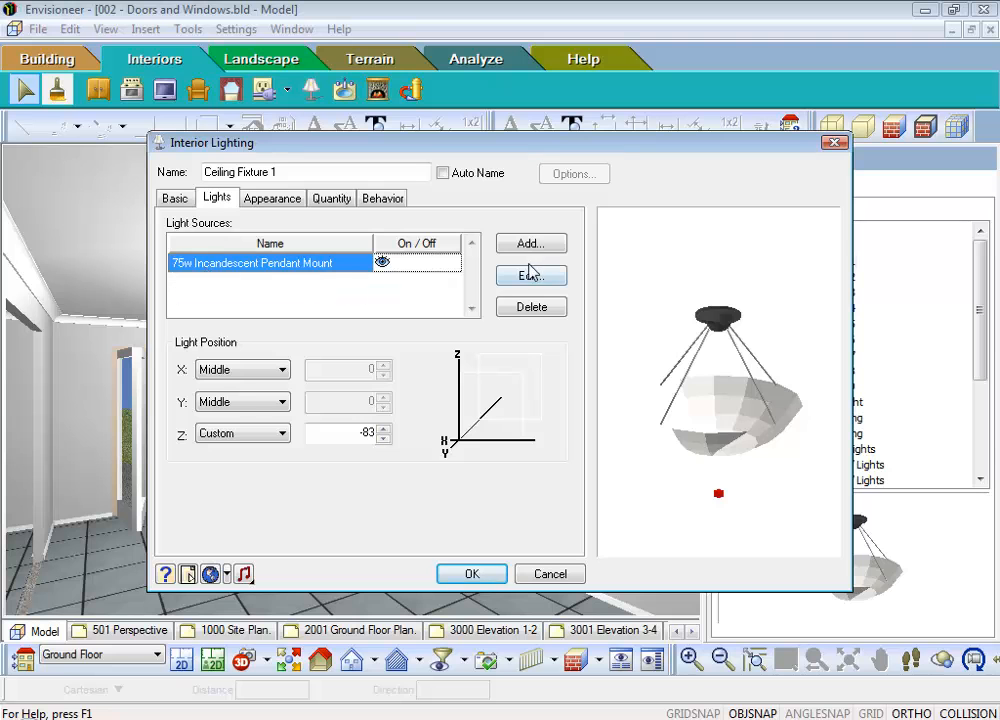
# - Examine the available pendant light sources and the properties of the 75w Incandescent Pendant Mount, cancelling without changes
pyautogui.click(532, 278)
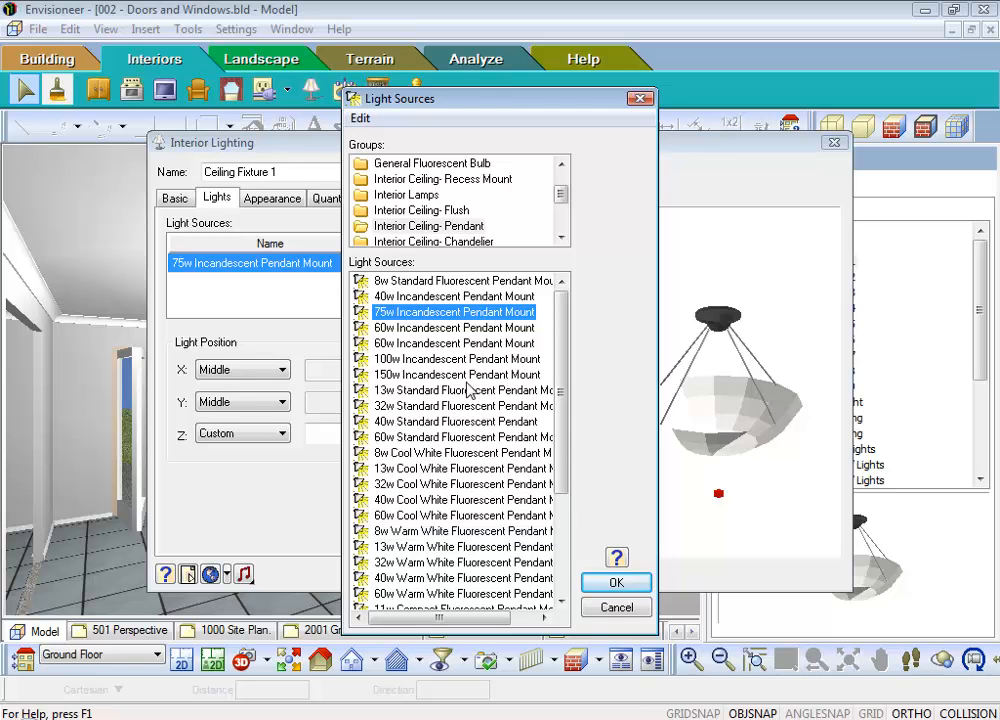
pyautogui.rightClick(417, 324)
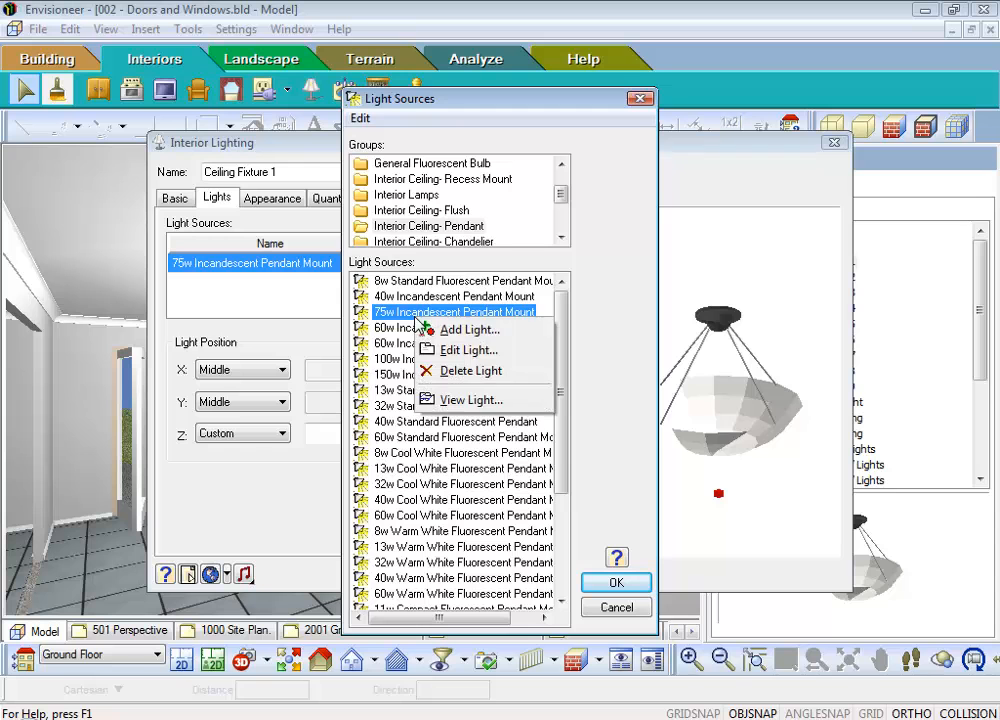
pyautogui.click(457, 351)
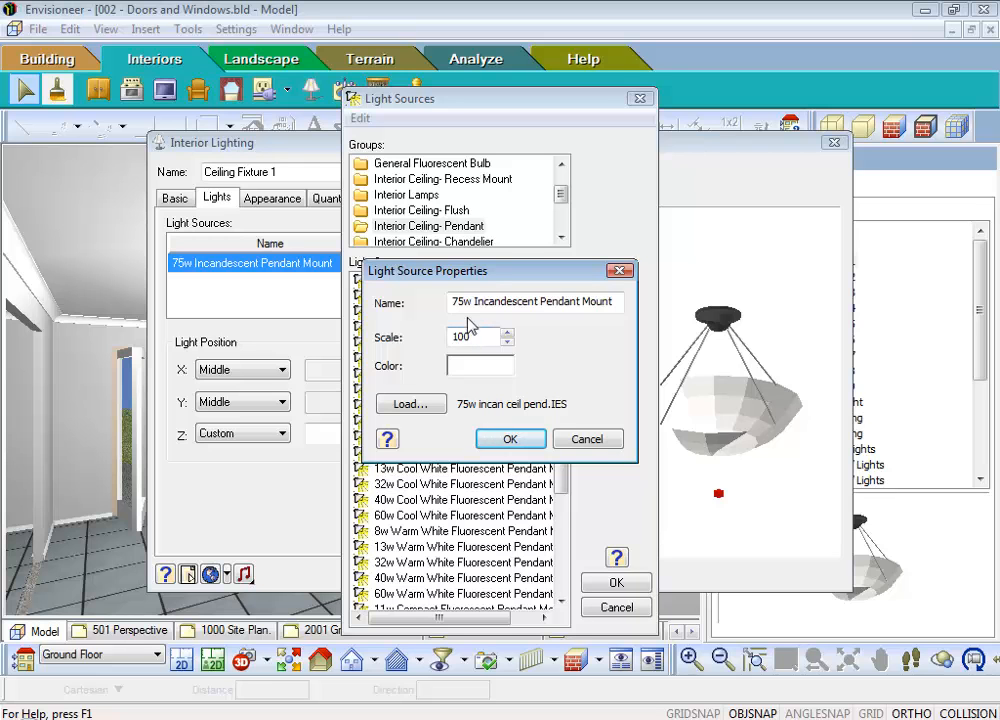
pyautogui.click(598, 442)
pyautogui.click(614, 607)
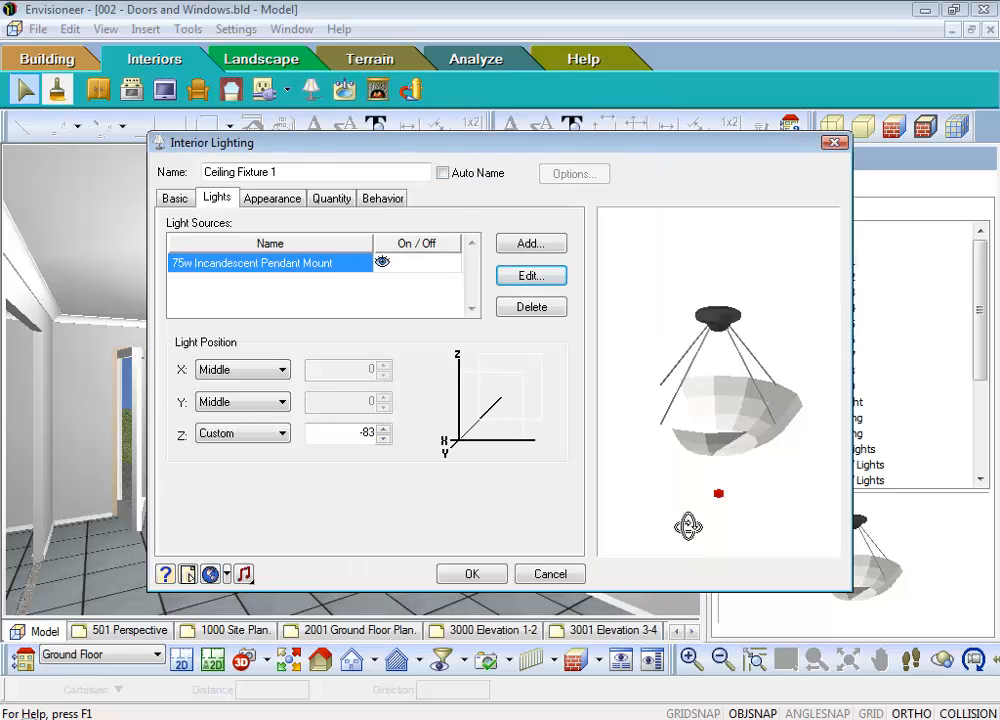
# - Try a custom Z light position of 0 and switch the fixture's light source off and back on
pyautogui.moveTo(665, 446); pyautogui.dragTo(739, 457)
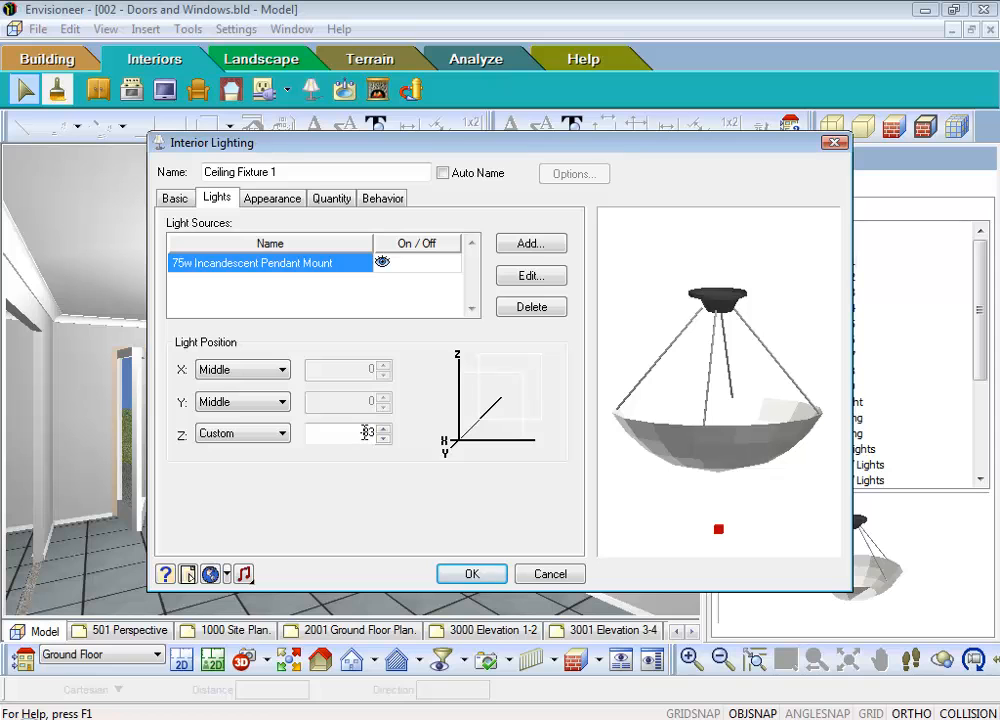
pyautogui.click(381, 439)
pyautogui.write('5')
pyautogui.click(405, 268)
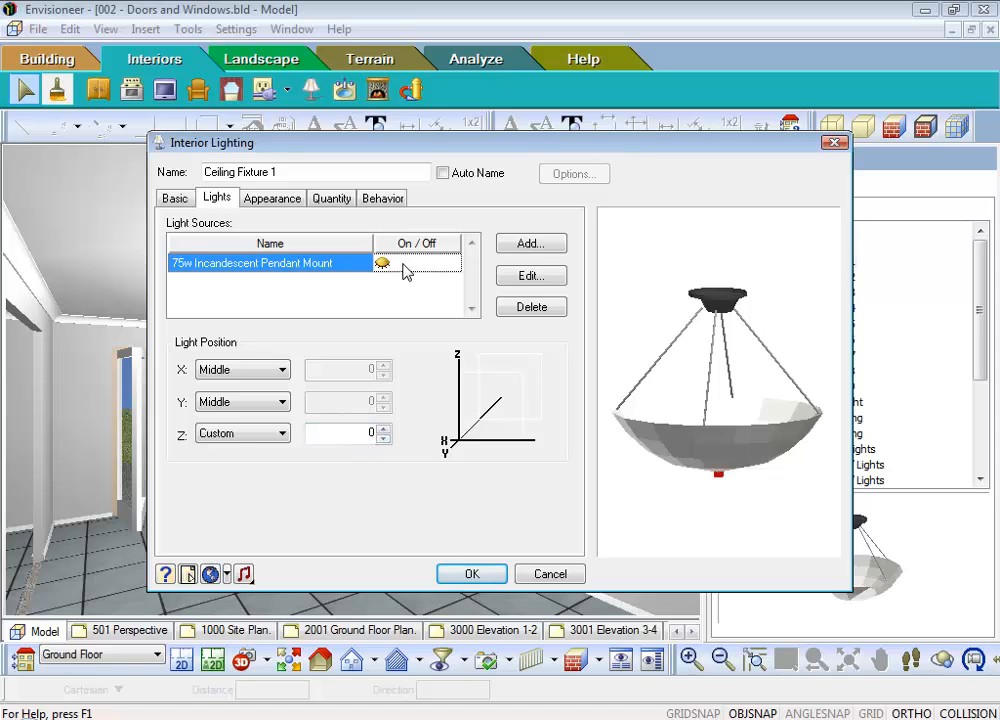
pyautogui.click(393, 263)
# - Try a Z light position of -100, check it in the fixture preview, and discard the property changes
pyautogui.doubleClick(369, 432)
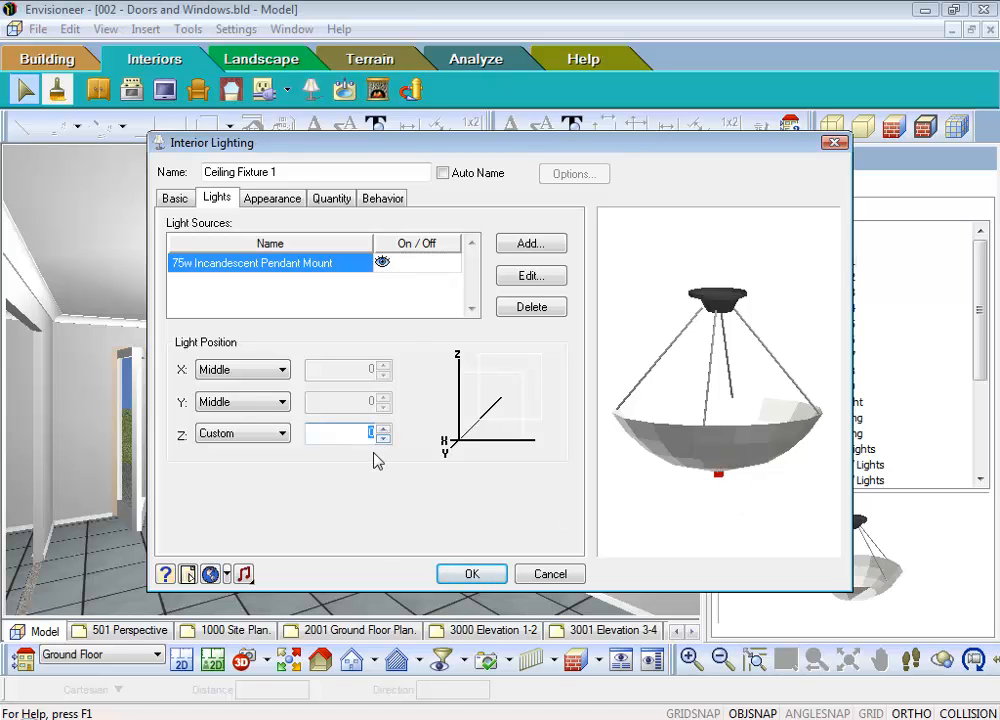
pyautogui.write('-100')
pyautogui.moveTo(714, 470)
pyautogui.mouseDown()
pyautogui.moveTo(705, 440)
pyautogui.moveTo(646, 417)
pyautogui.moveTo(674, 462)
pyautogui.moveTo(647, 473)
pyautogui.mouseUp()
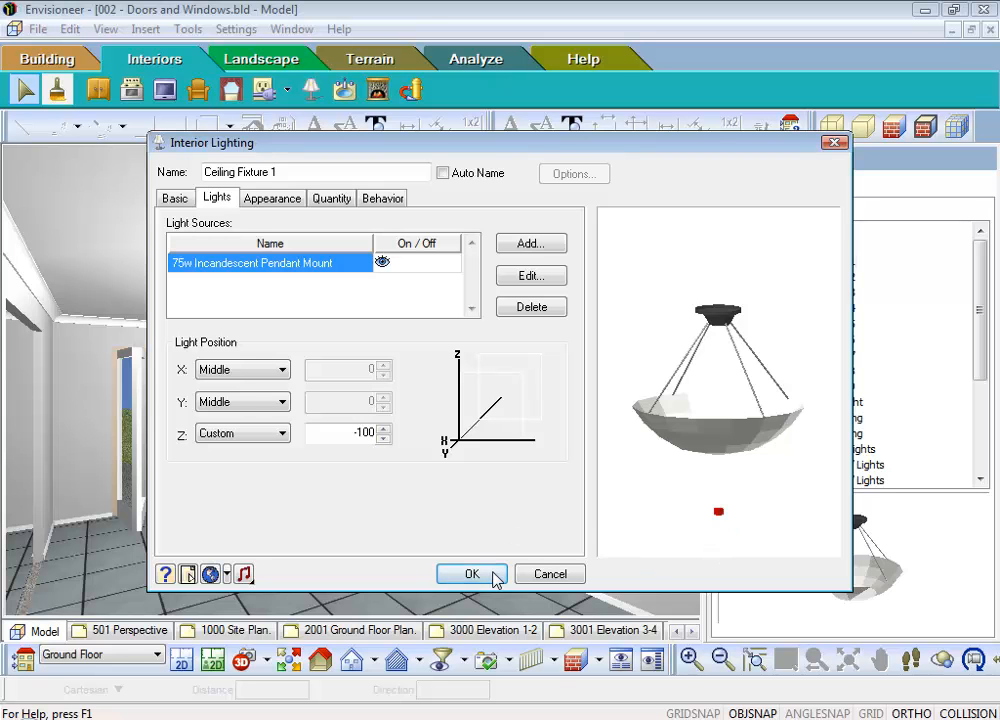
pyautogui.click(549, 574)
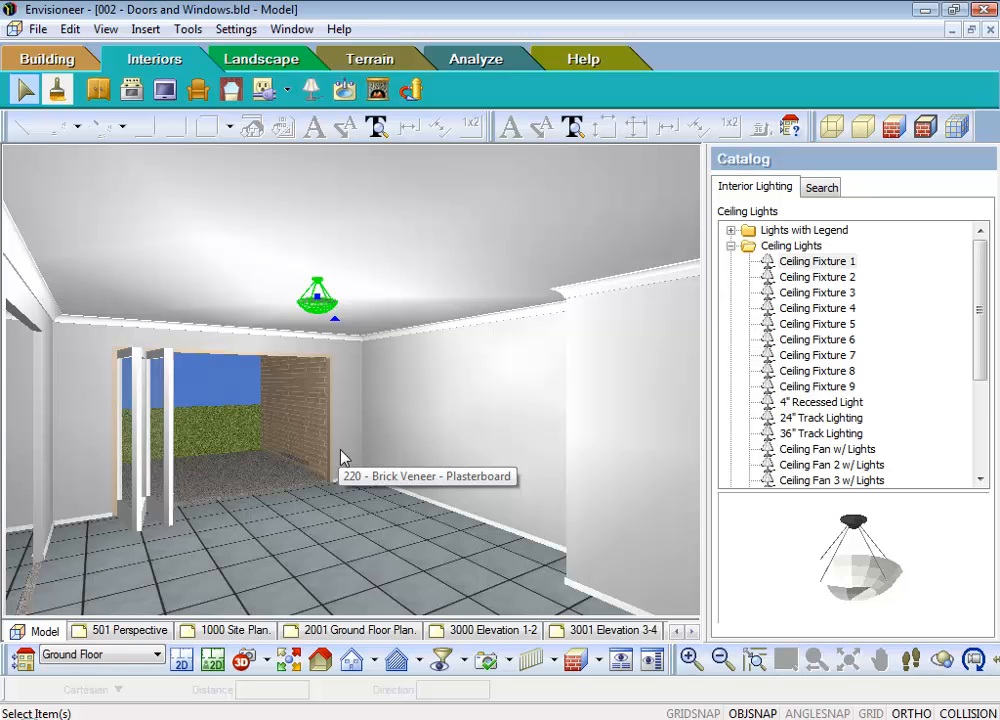
# - Return from the 3D camera view to the 2D ground floor plan
pyautogui.click(318, 296)
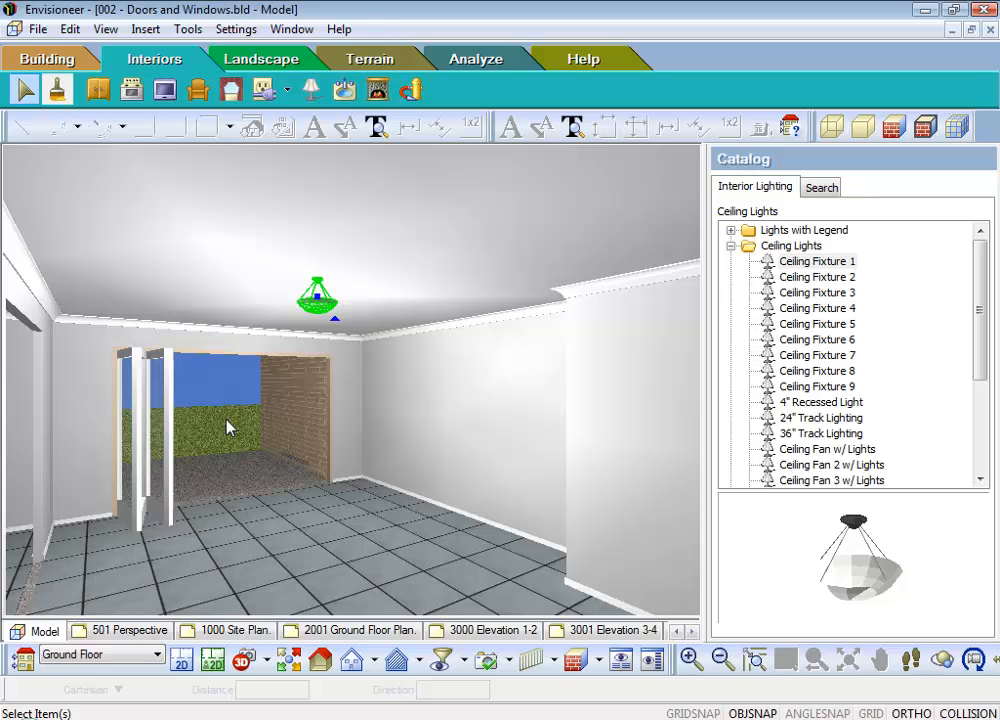
pyautogui.click(182, 661)
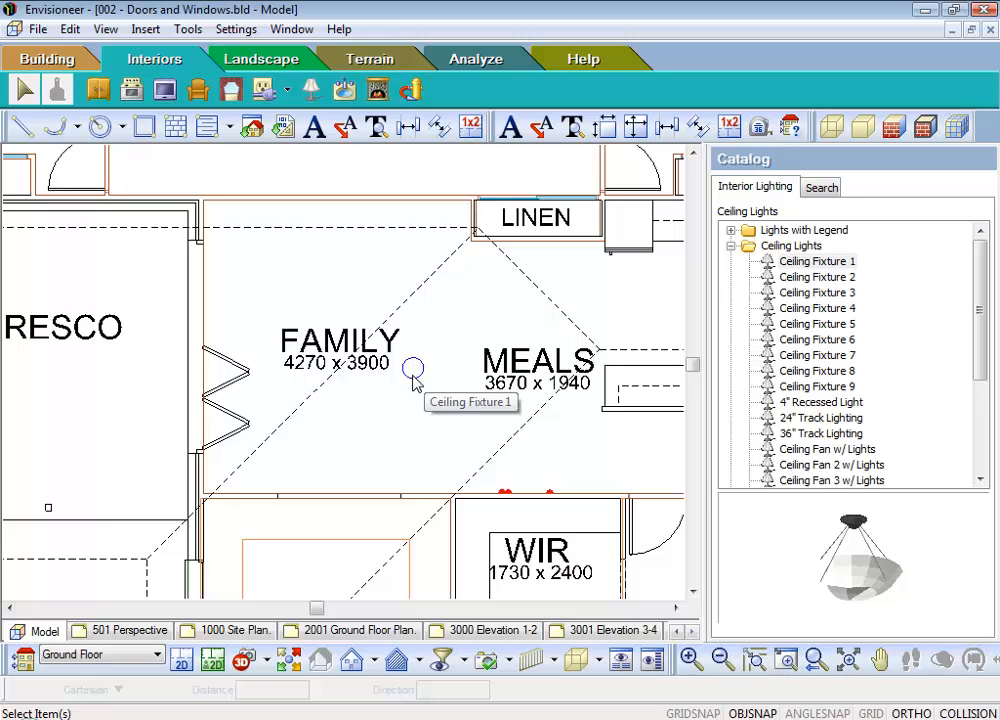
# - Insert wiring from the ceiling fixture in the family room to the wall below it and finish the run
pyautogui.moveTo(831, 594); pyautogui.dragTo(801, 581)
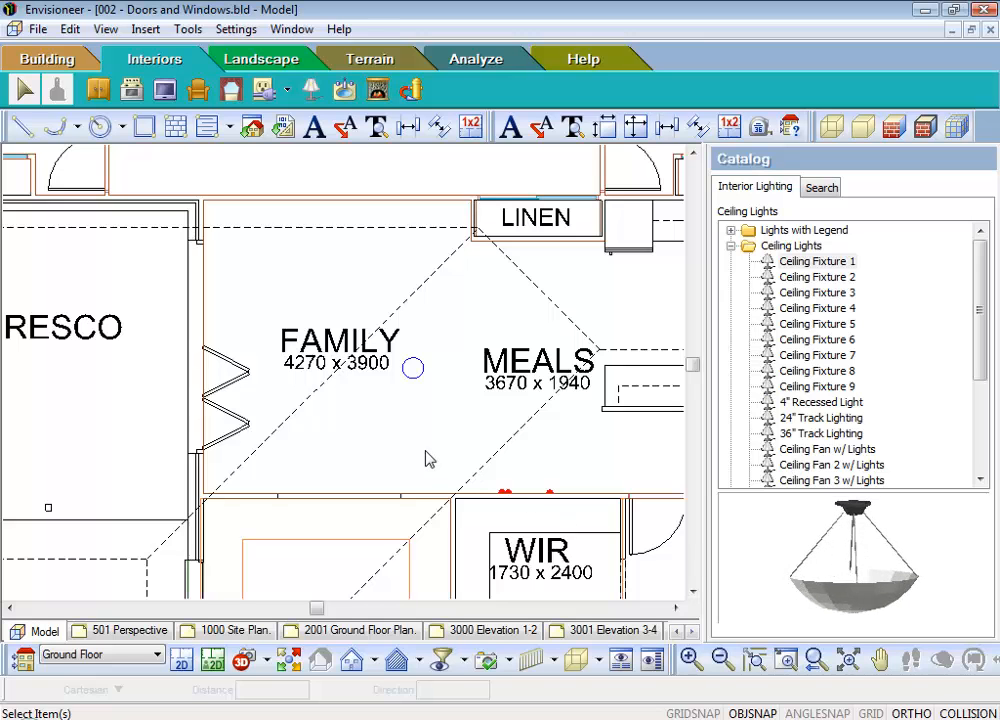
pyautogui.click(286, 92)
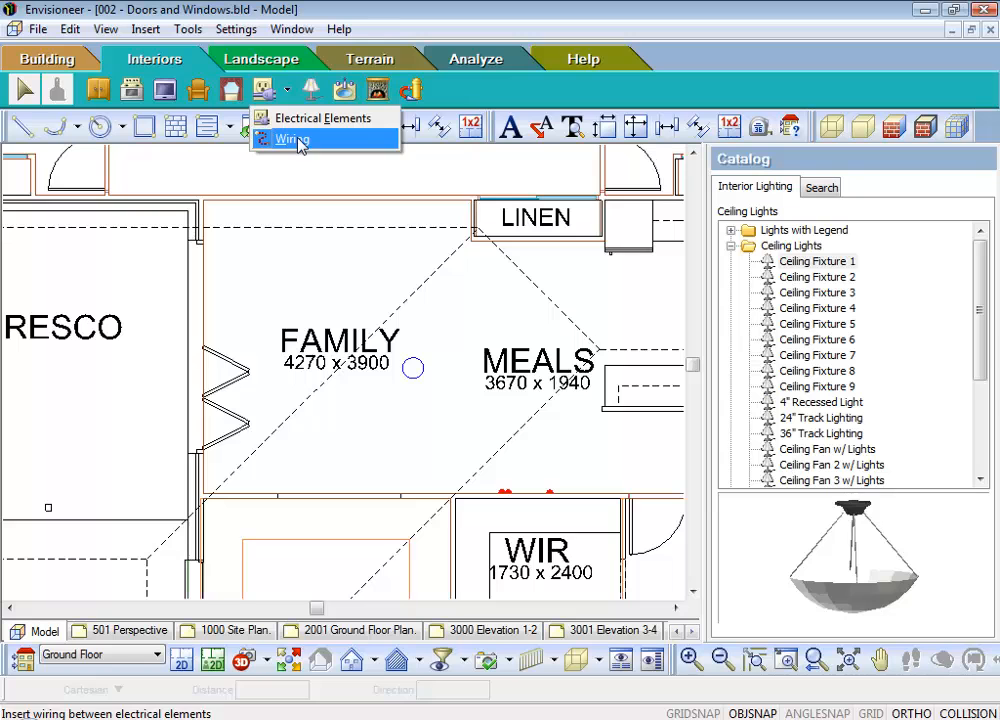
pyautogui.click(294, 140)
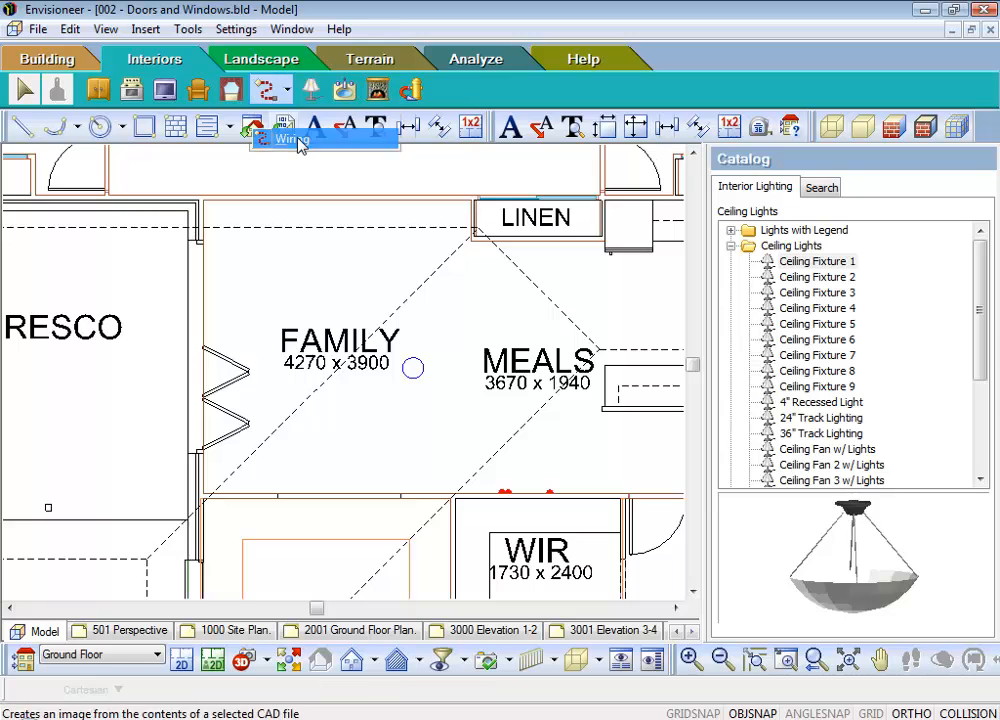
pyautogui.click(412, 368)
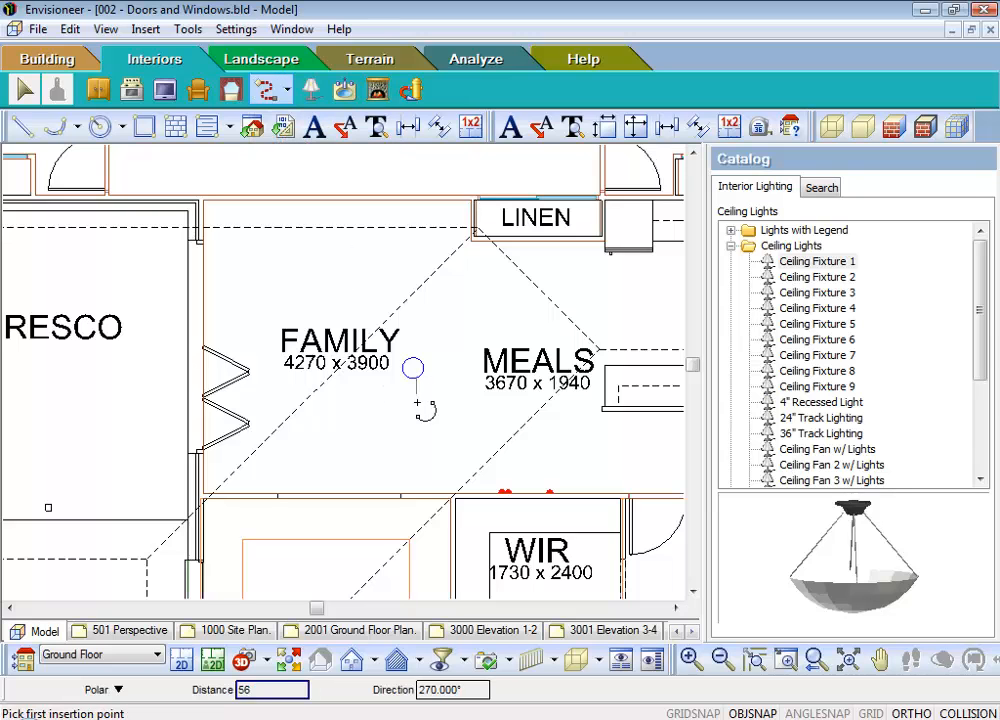
pyautogui.click(433, 494)
pyautogui.rightClick(438, 460)
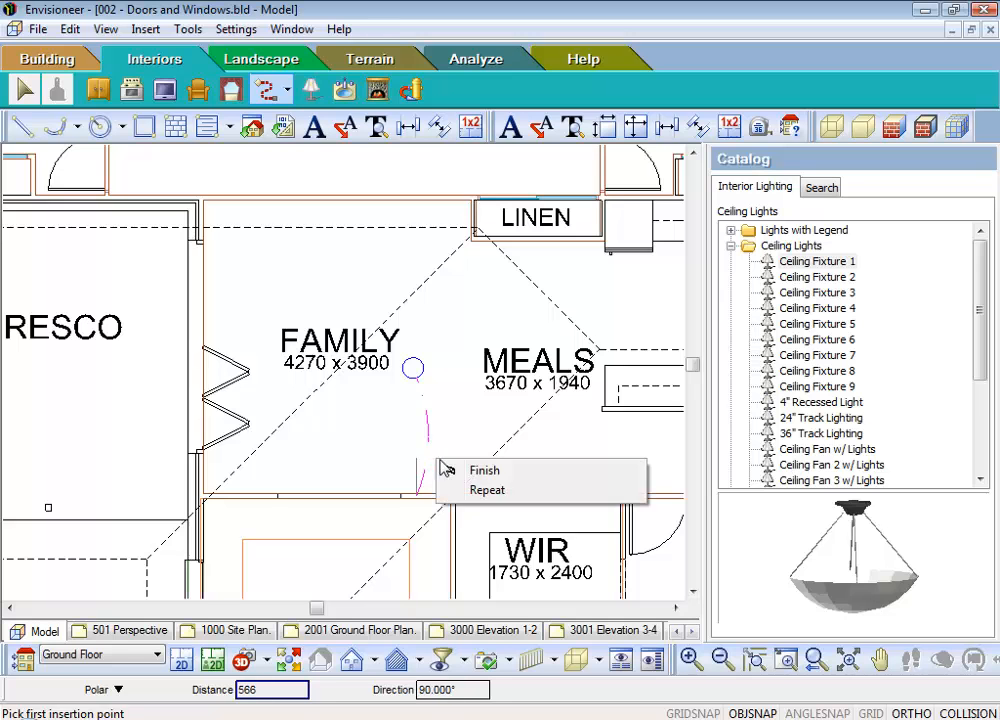
pyautogui.click(460, 470)
# - Reshape the wiring run between the ceiling fixture and the wall into a wider curve bulging towards the meals area
pyautogui.click(428, 436)
pyautogui.moveTo(452, 418)
pyautogui.mouseDown()
pyautogui.moveTo(462, 413)
pyautogui.moveTo(469, 429)
pyautogui.mouseUp()
pyautogui.click(385, 455)
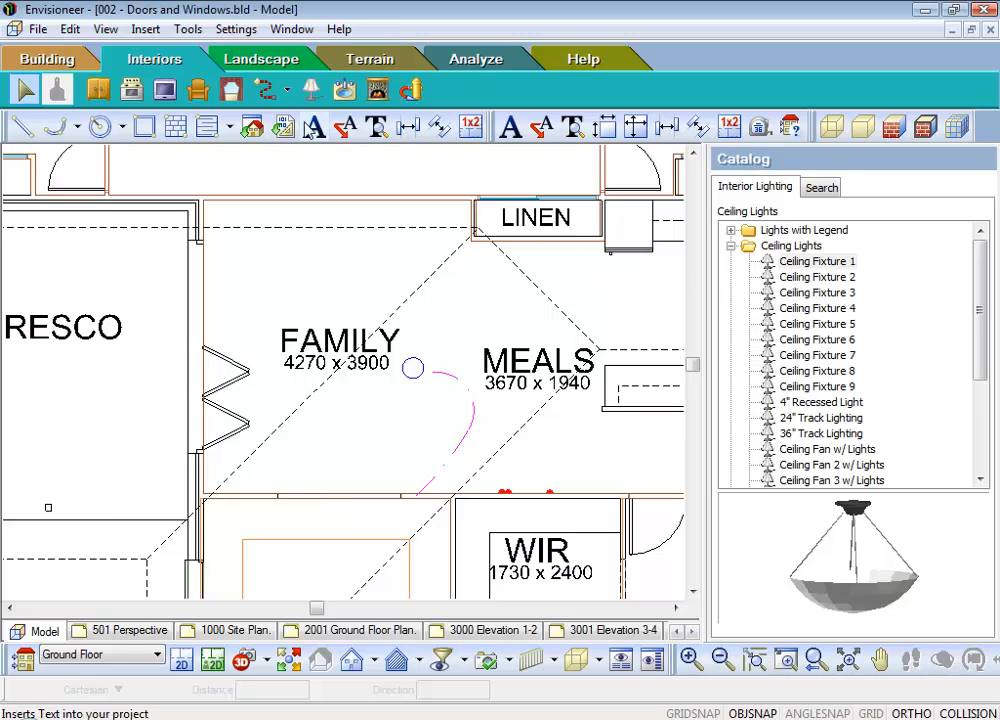
# - Bring up the electrical elements catalog and preview the Meter Box on the family room plan
pyautogui.click(267, 93)
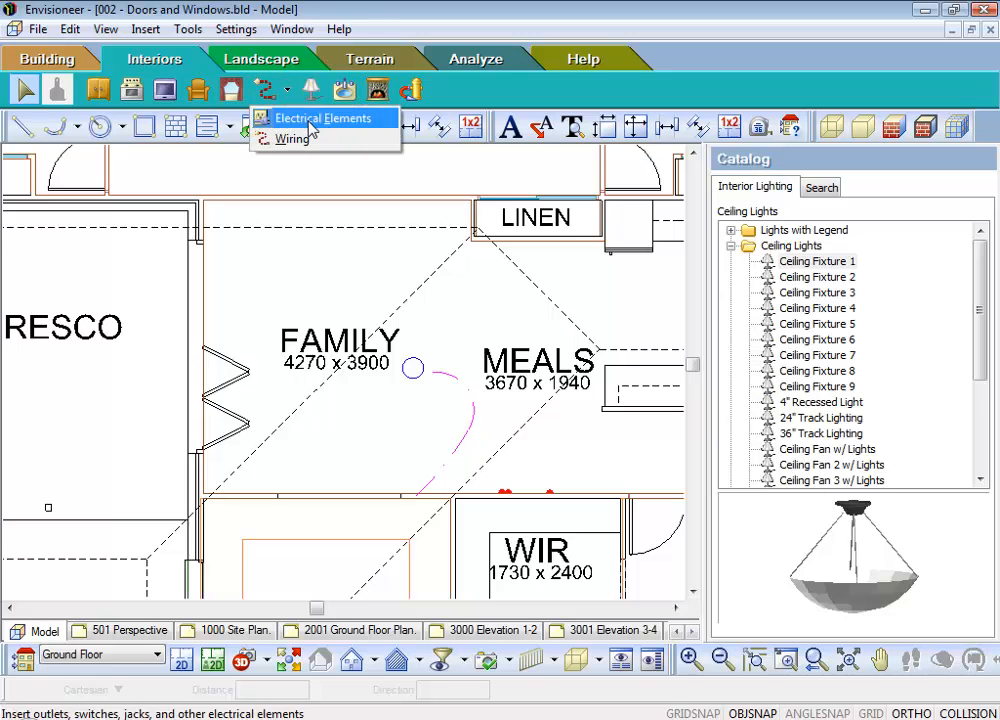
pyautogui.click(312, 119)
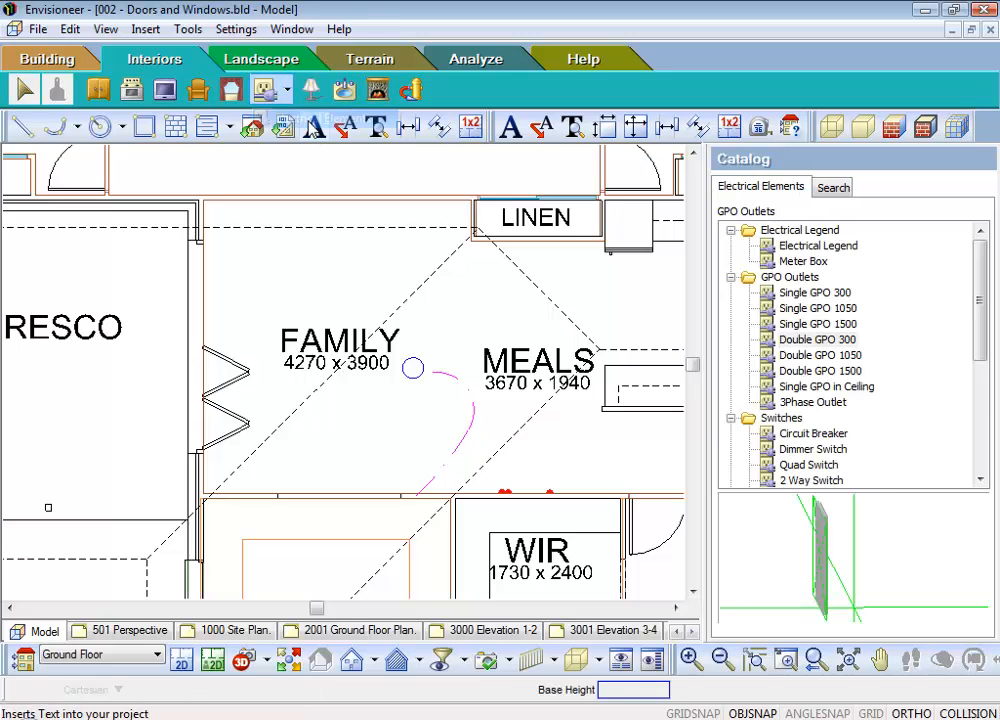
pyautogui.click(786, 261)
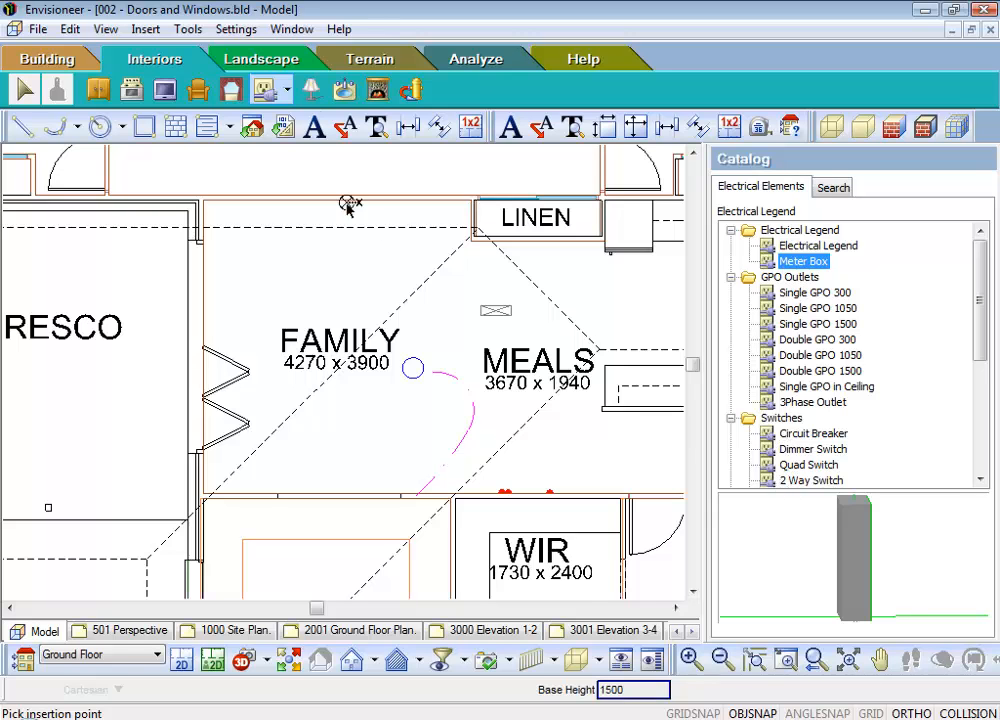
# - Return to the interior lighting catalog and collapse the Ceiling Lights group to review the lighting categories
pyautogui.click(312, 92)
pyautogui.click(731, 246)
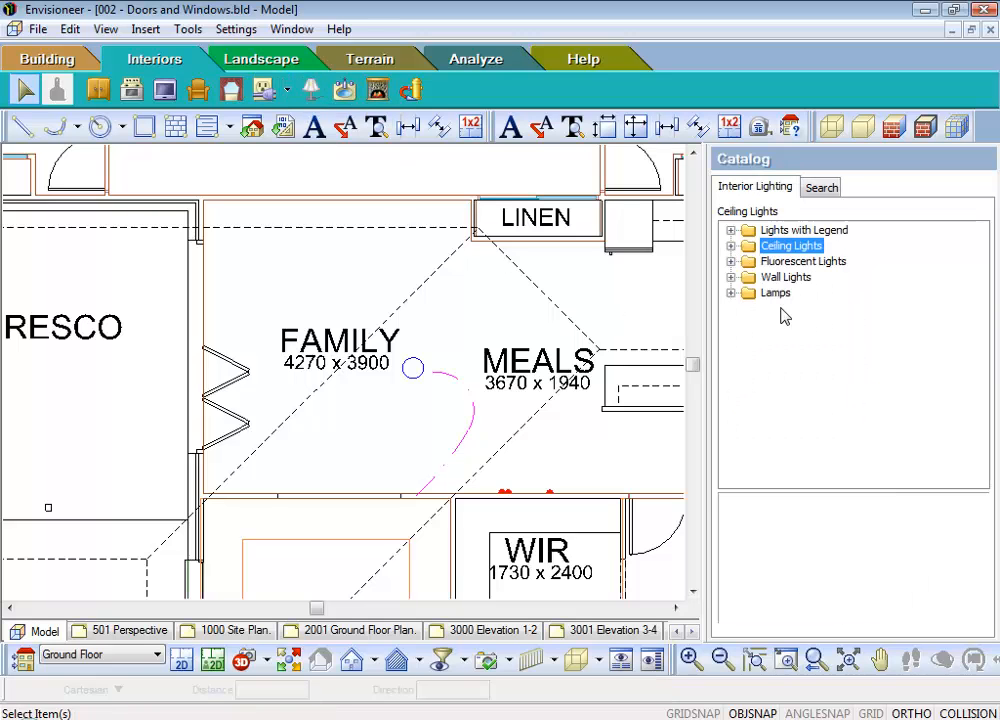